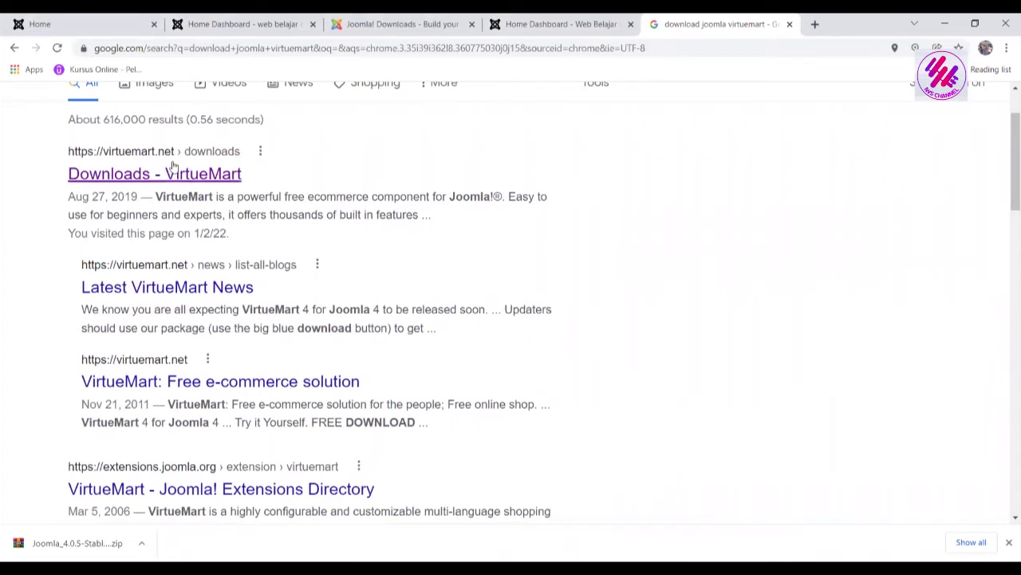
# Open the 'Downloads - VirtueMart' page and scroll to its 'Download VirtueMart now!' section
pyautogui.click(172, 172)
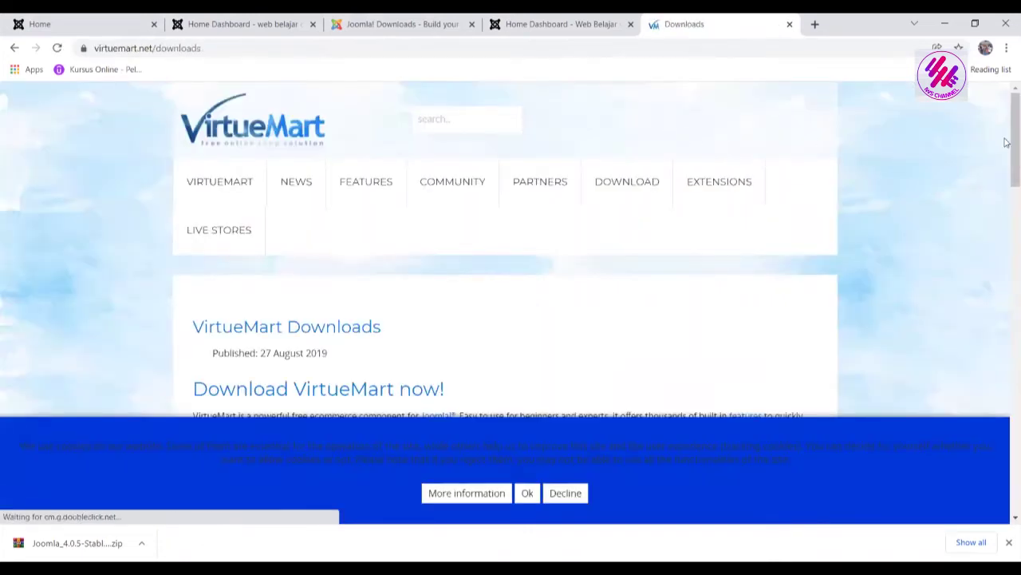
pyautogui.scroll(-4, 1007, 160)
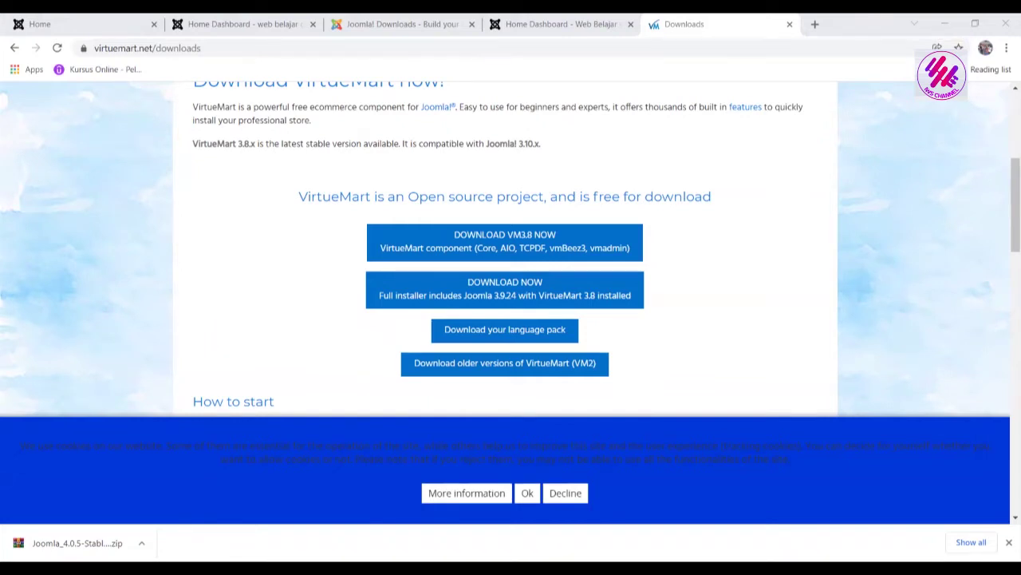
# Load localhost/OLSHOP_2022A in a new Chrome tab to bring up the Joomla! VirtueMart Web Installer
pyautogui.click(814, 24)
pyautogui.click(729, 53)
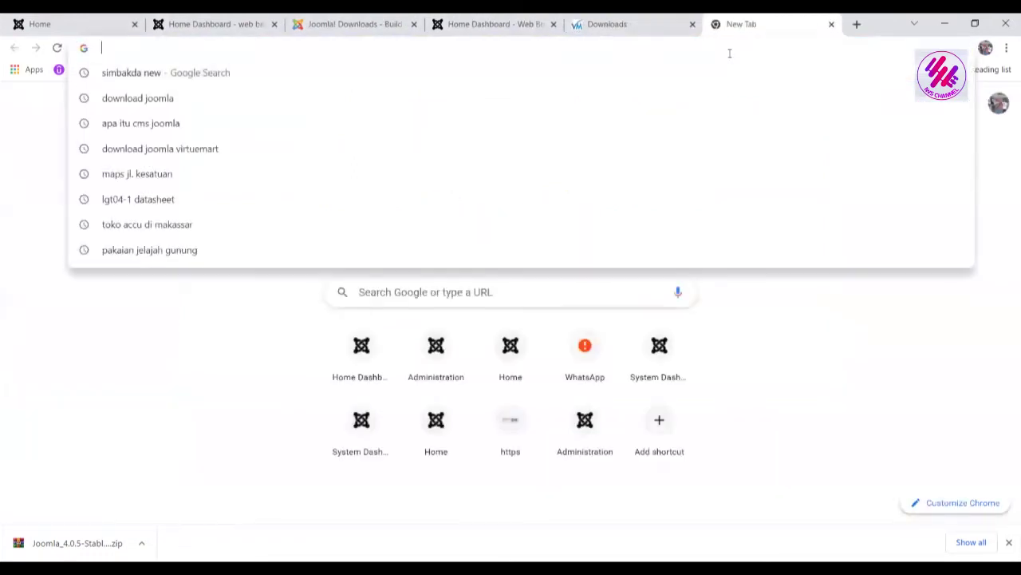
pyautogui.write('loc')
pyautogui.press('Right')
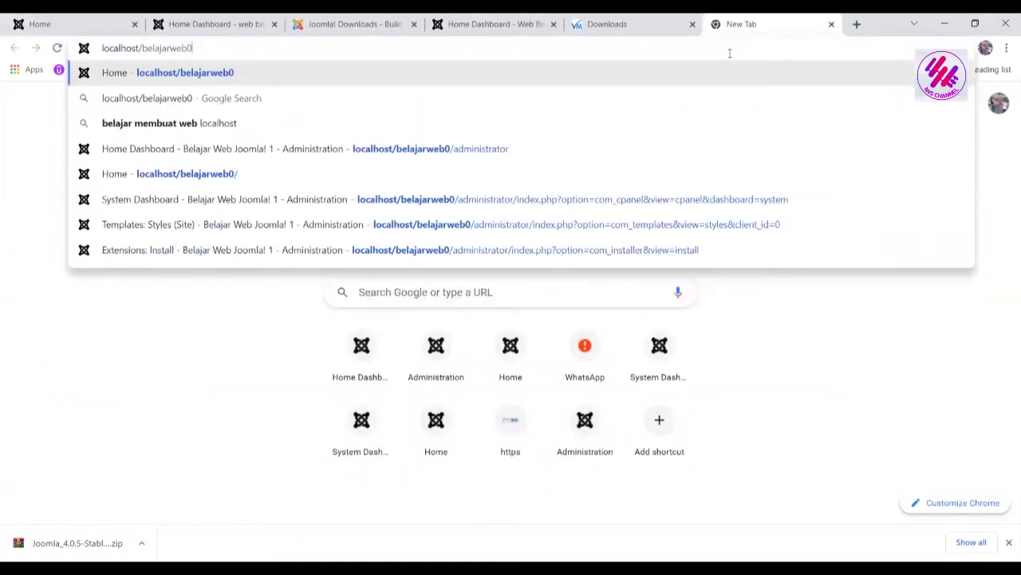
pyautogui.press('BackSpace')
pyautogui.press('BackSpace')
pyautogui.press('BackSpace')
pyautogui.press('BackSpace')
pyautogui.press('BackSpace')
pyautogui.press('BackSpace')
pyautogui.press('BackSpace')
pyautogui.press('BackSpace')
pyautogui.press('BackSpace')
pyautogui.press('BackSpace')
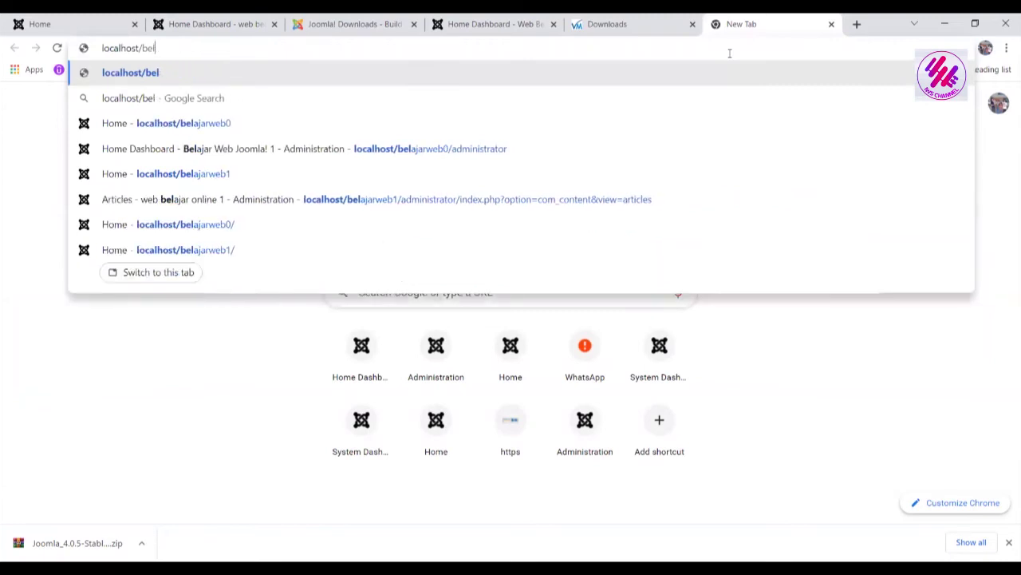
pyautogui.press('BackSpace')
pyautogui.write('OLSHOP_2022A')
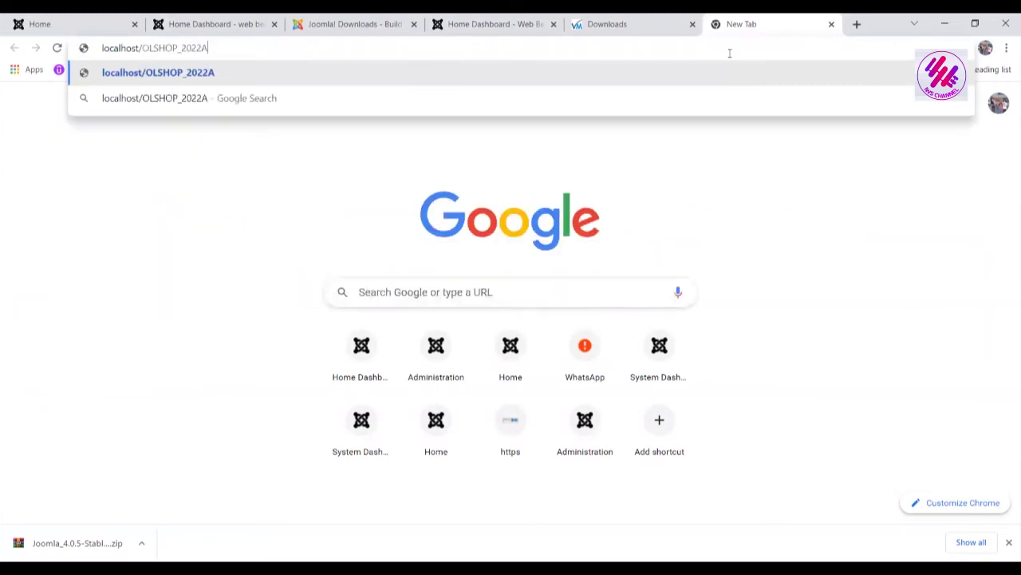
pyautogui.press('Return')
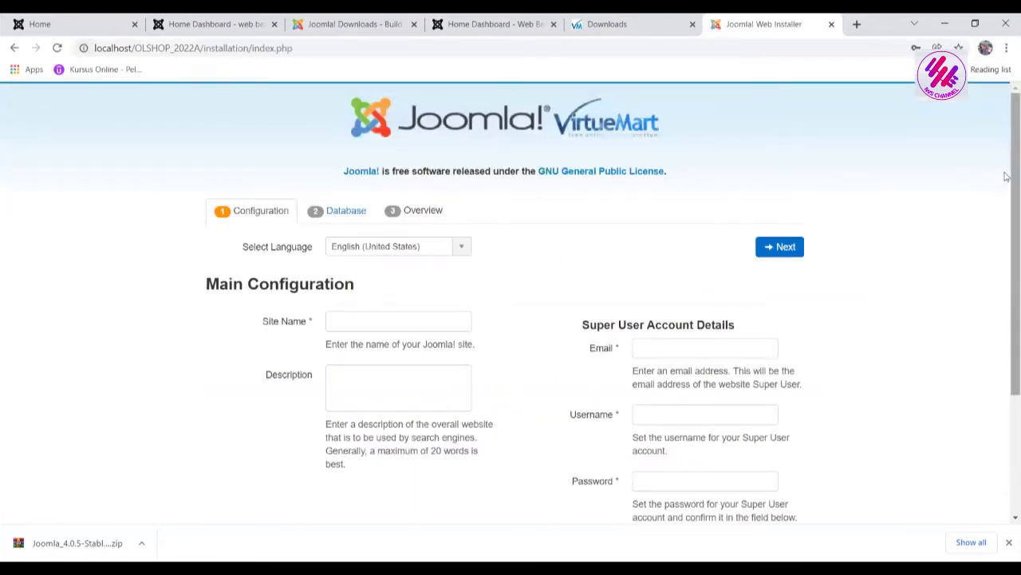
# Keep English (United States) as the installer language and name the site 'ONLINE SHOP Belajar A'
pyautogui.scroll(-2, 1007, 192)
pyautogui.scroll(2, 1004, 383)
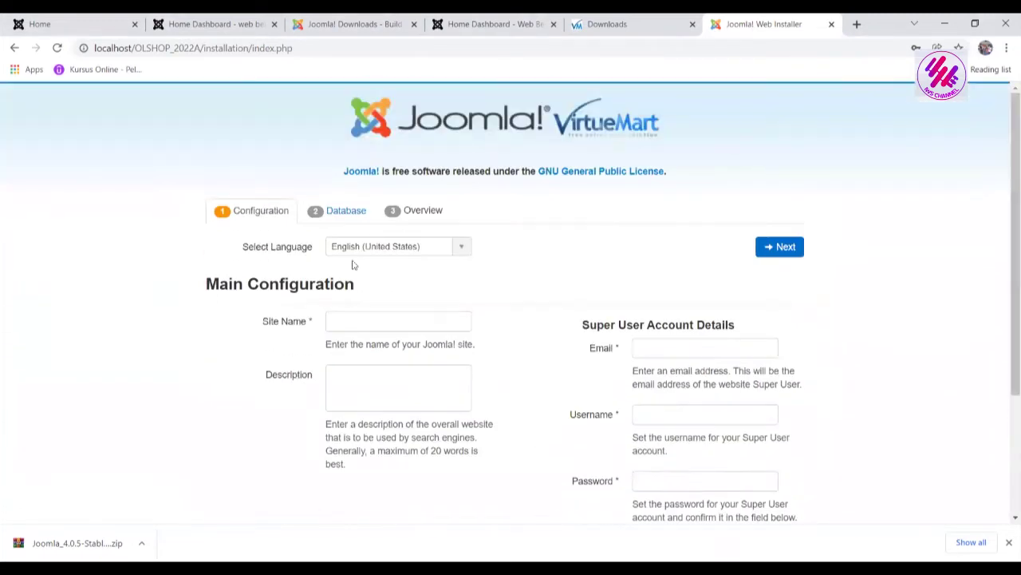
pyautogui.click(463, 250)
pyautogui.click(463, 253)
pyautogui.click(384, 319)
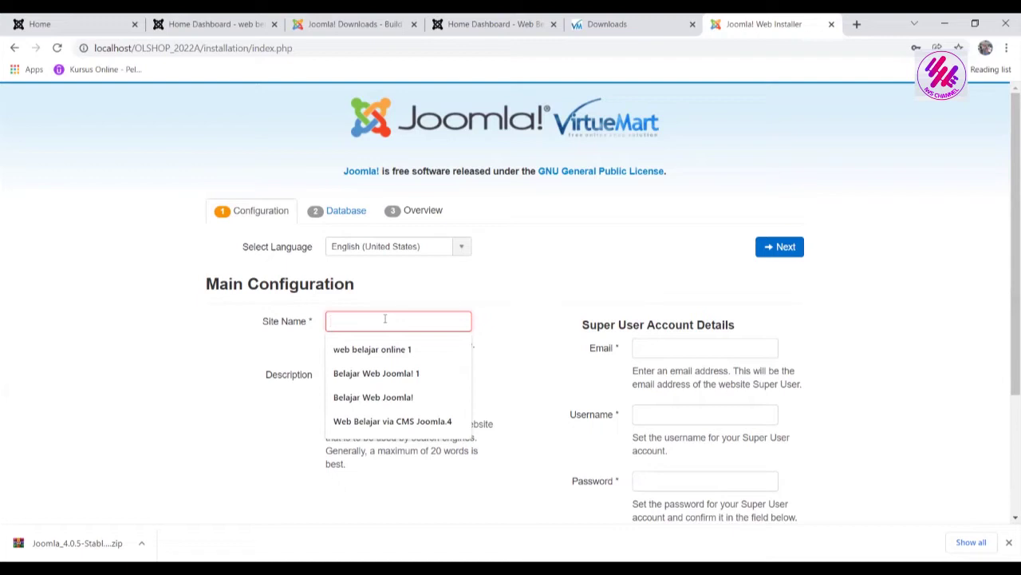
pyautogui.write('ONLINE SHOP')
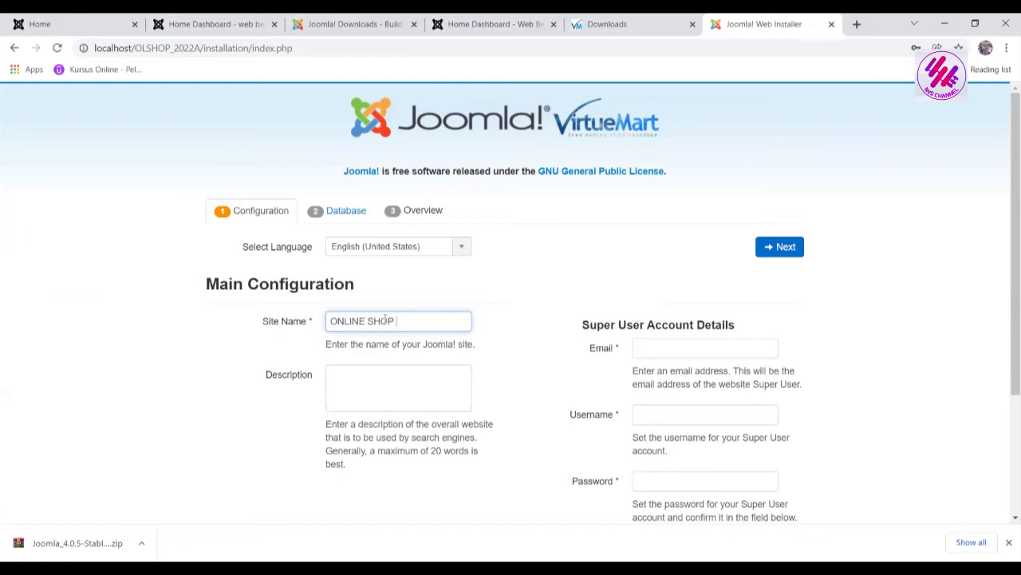
pyautogui.write(' Belajar A')
# Enter the site description 'Web Online Shop Belajar menggunakan CMS joomla'
pyautogui.click(357, 375)
pyautogui.write('Web ')
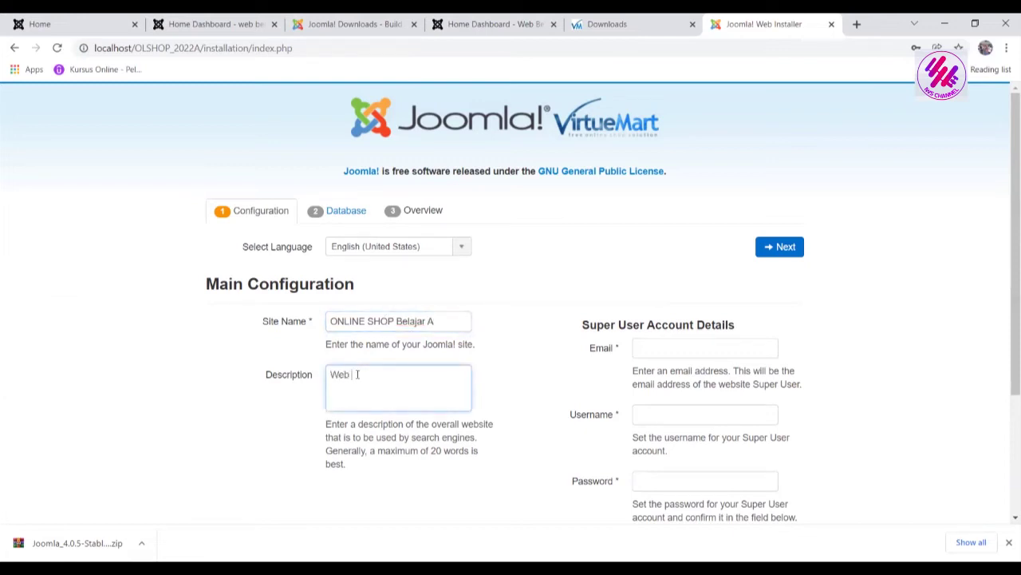
pyautogui.write('Online Shop Belajar')
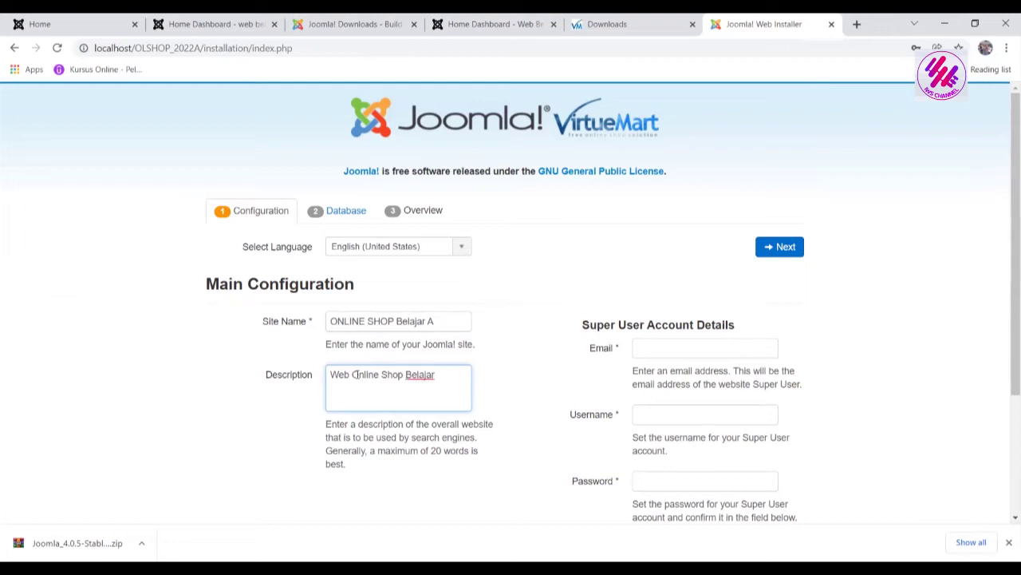
pyautogui.press('Return')
pyautogui.write('menggunkn')
pyautogui.press('BackSpace')
pyautogui.press('BackSpace')
pyautogui.press('BackSpace')
pyautogui.write('akan CMS')
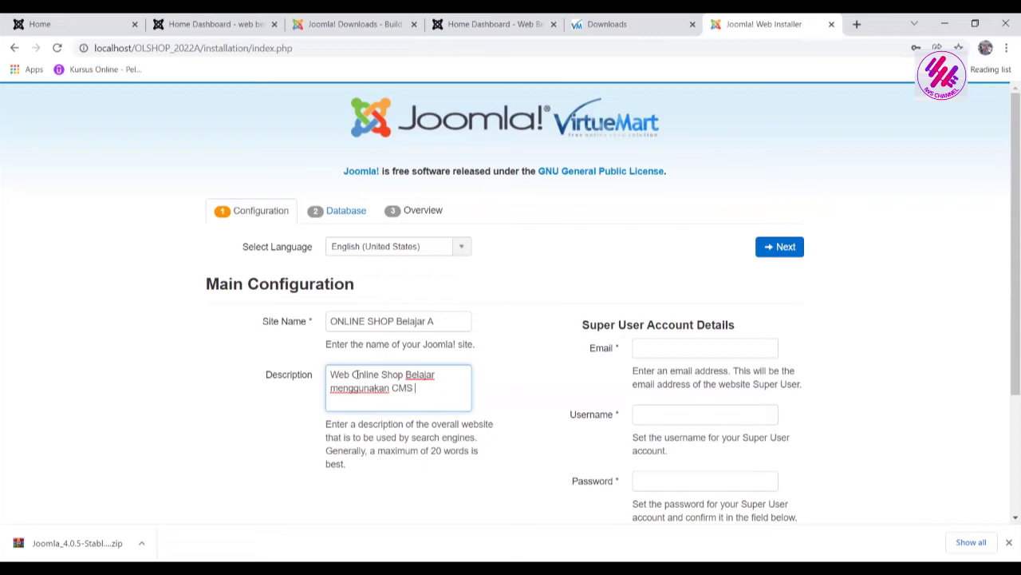
pyautogui.write(' joomla')
pyautogui.moveTo(1007, 245); pyautogui.dragTo(1007, 360)
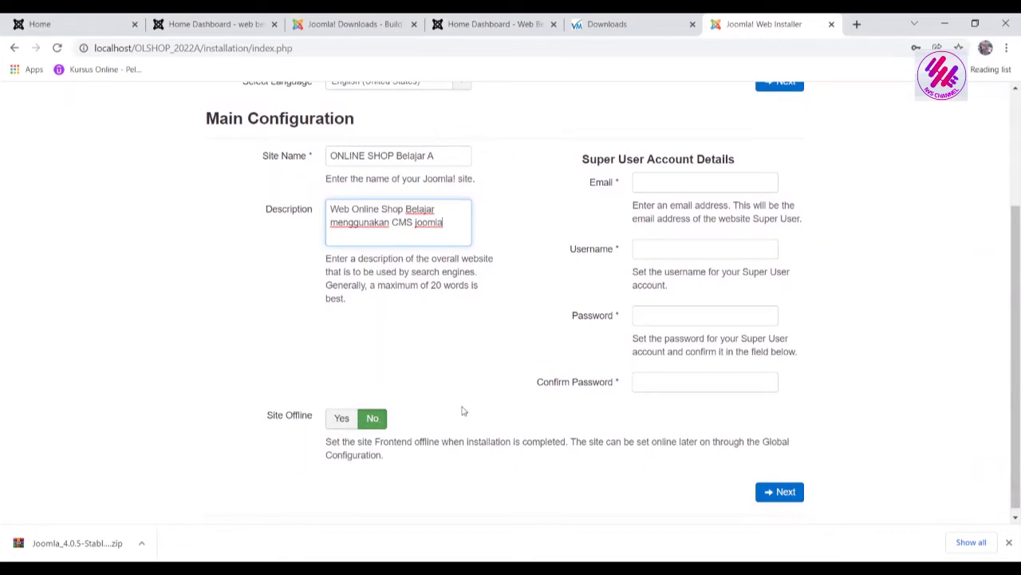
pyautogui.moveTo(1004, 313); pyautogui.dragTo(1007, 289)
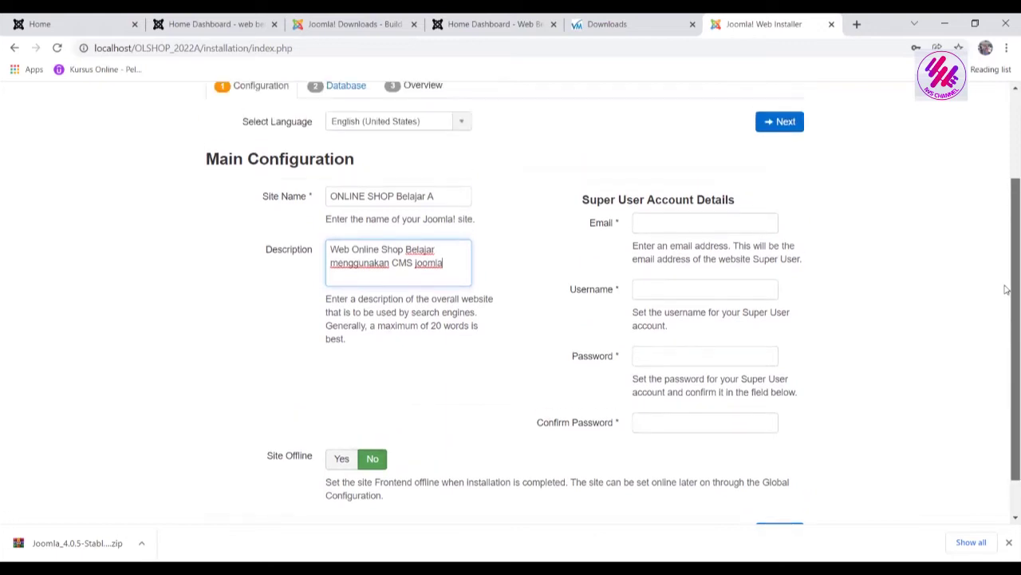
# Fill the super user e-mail, username and password from Chrome's saved suggestions
pyautogui.click(679, 221)
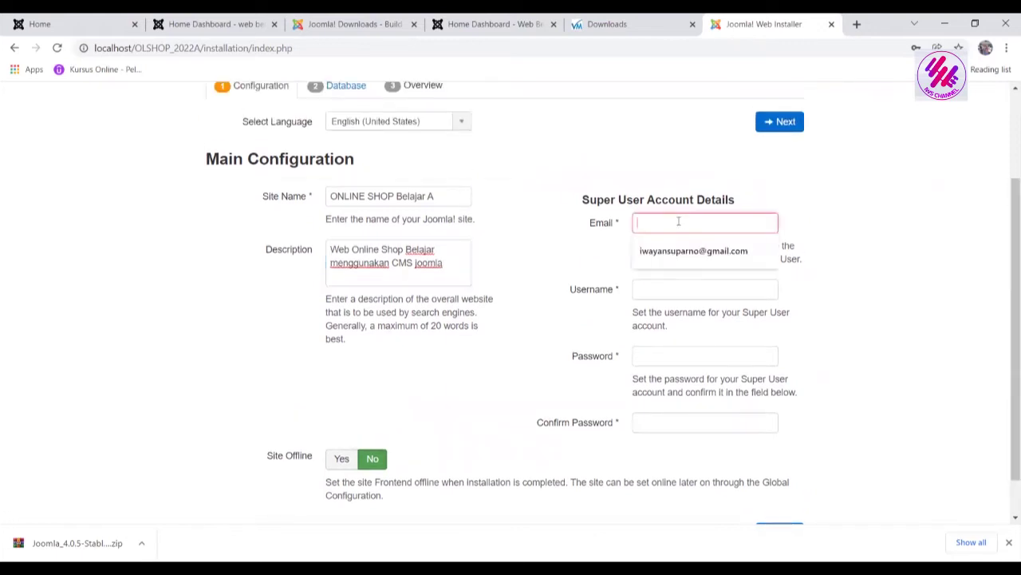
pyautogui.click(701, 252)
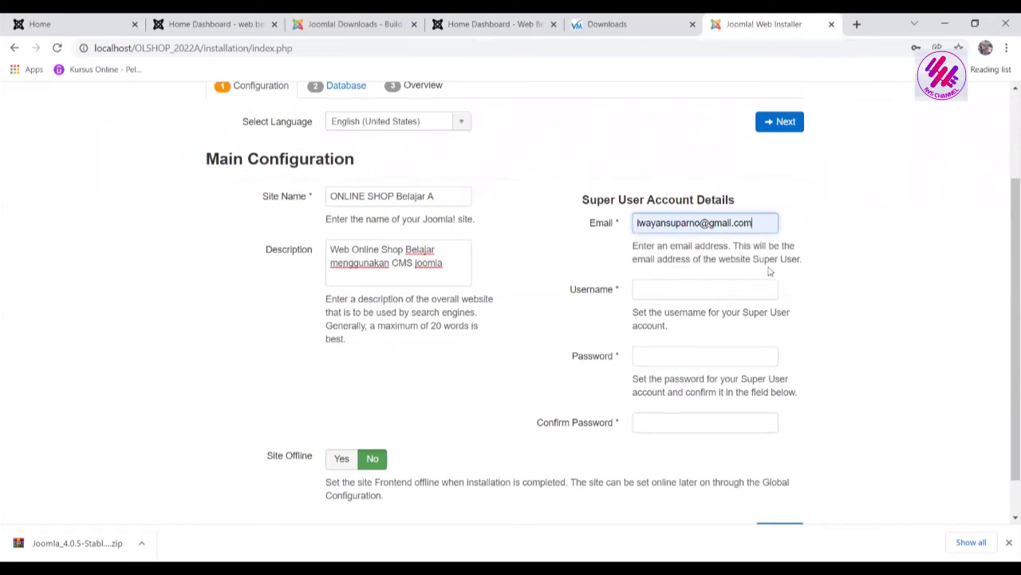
pyautogui.click(709, 289)
pyautogui.click(690, 317)
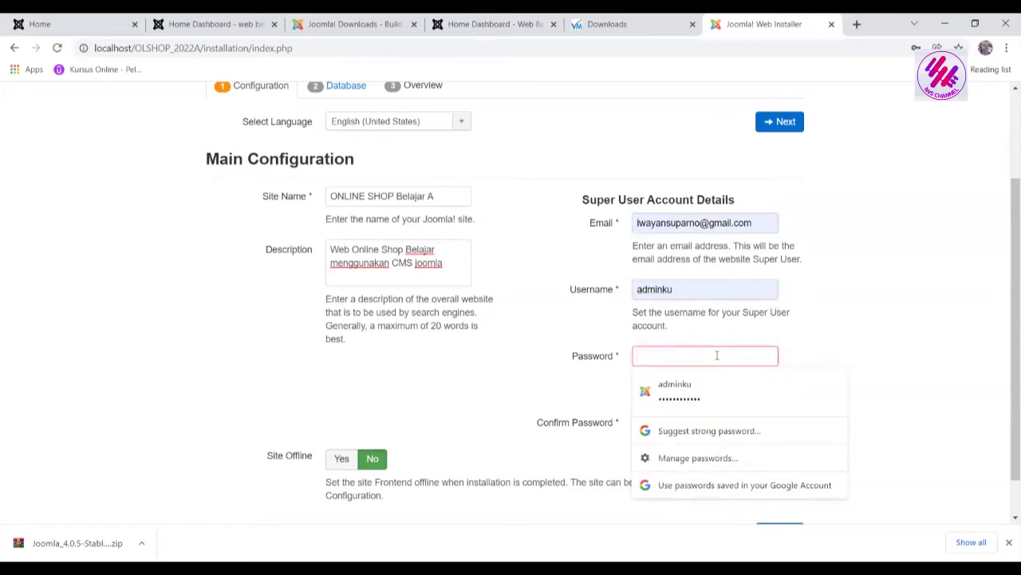
pyautogui.click(707, 392)
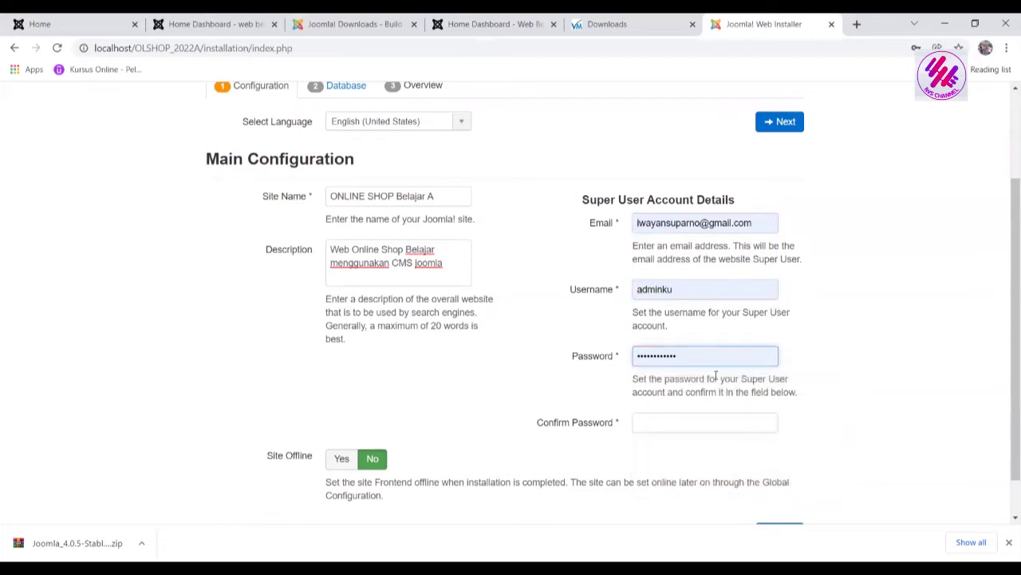
# Type a password confirmation and submit, which triggers an 'Invalid field: Confirm Password' warning
pyautogui.click(704, 425)
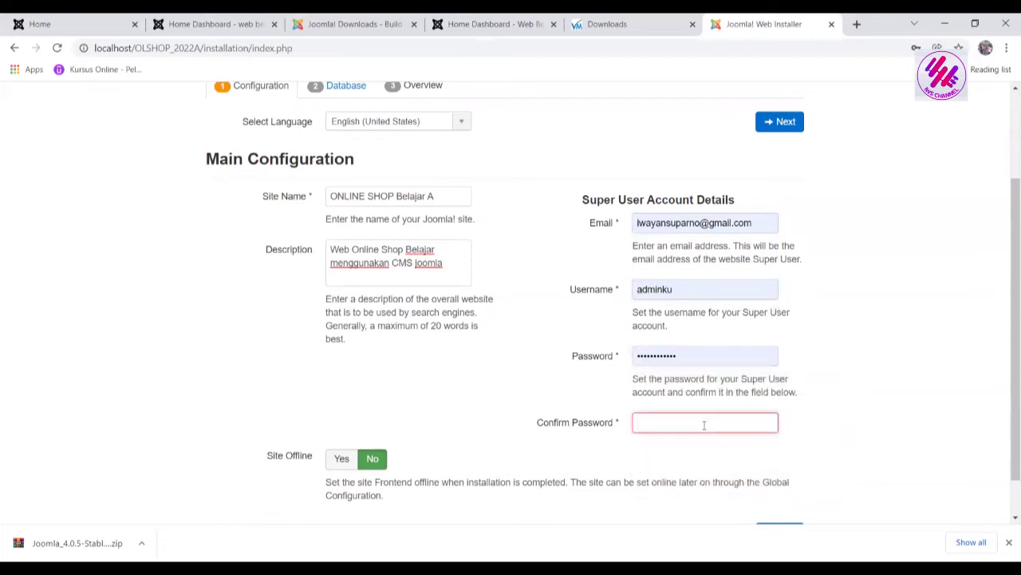
pyautogui.write('adm')
pyautogui.moveTo(1005, 333); pyautogui.dragTo(1008, 423)
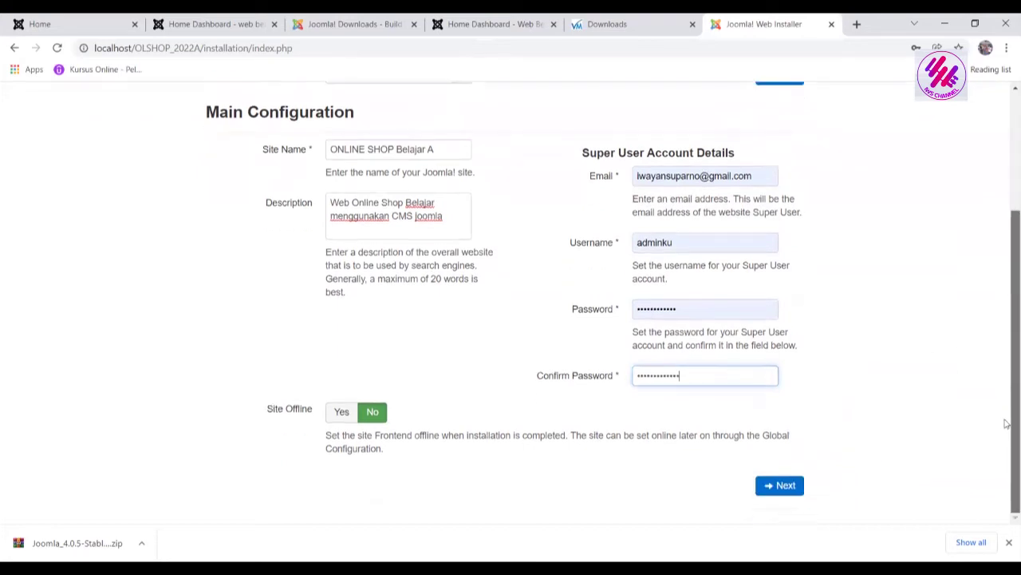
pyautogui.click(786, 488)
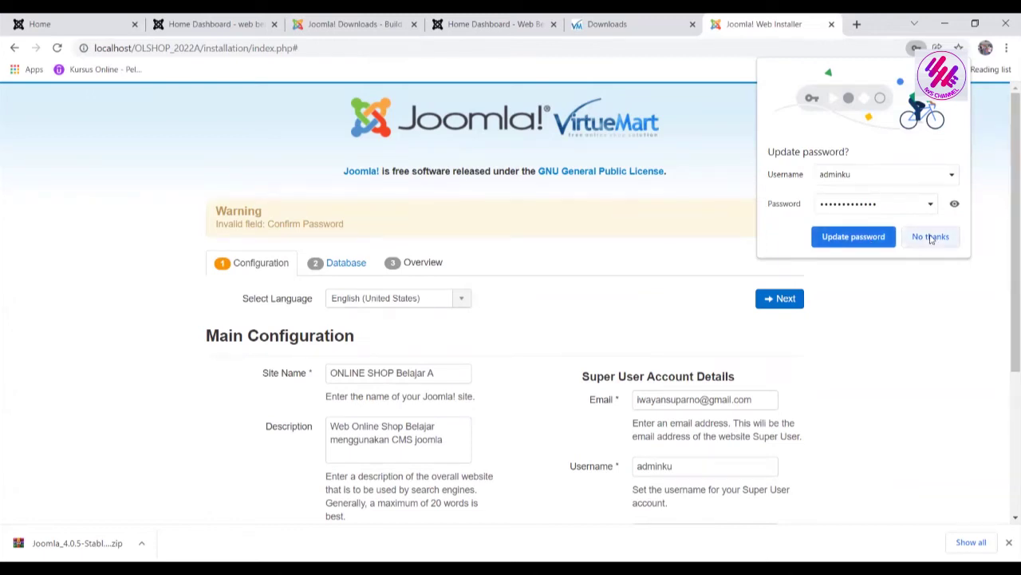
# Decline Chrome's password update, retype matching password and confirmation, and submit to reach Database Configuration
pyautogui.click(931, 237)
pyautogui.scroll(-2, 813, 356)
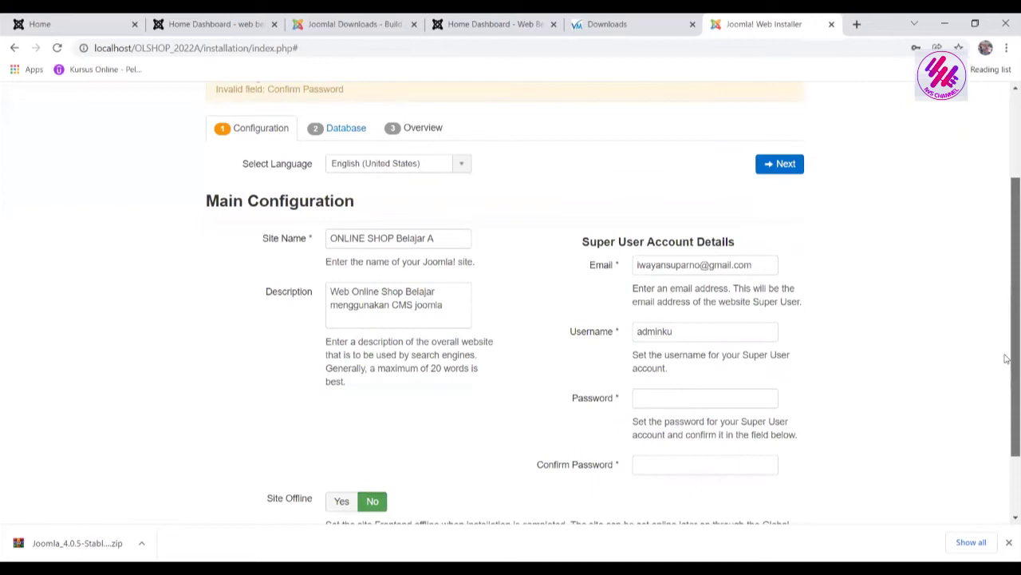
pyautogui.click(699, 398)
pyautogui.write('a')
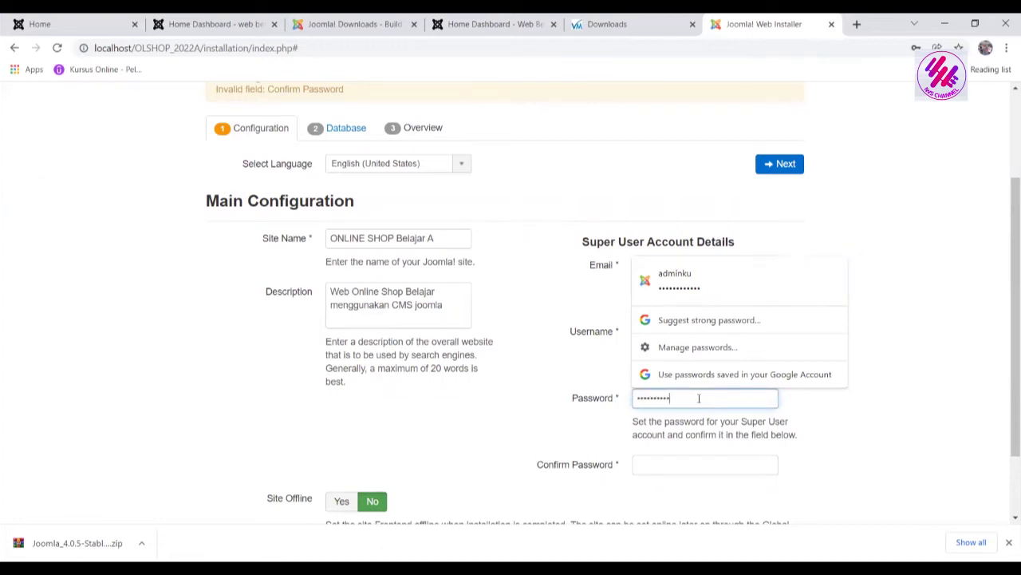
pyautogui.click(688, 459)
pyautogui.write('a')
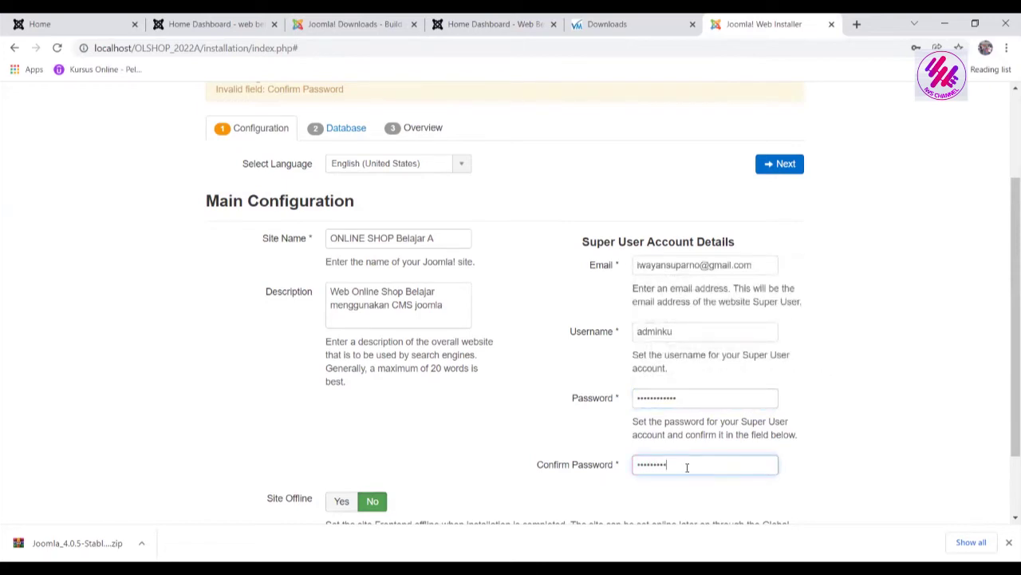
pyautogui.click(789, 168)
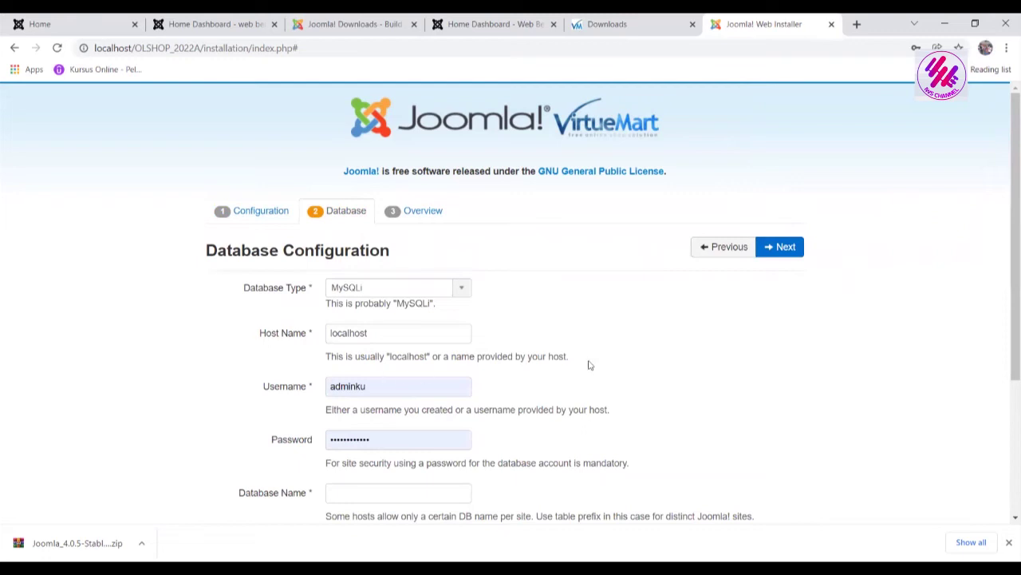
# Keep MySQLi as the database type and set the database username to root
pyautogui.moveTo(1008, 267); pyautogui.dragTo(1007, 321)
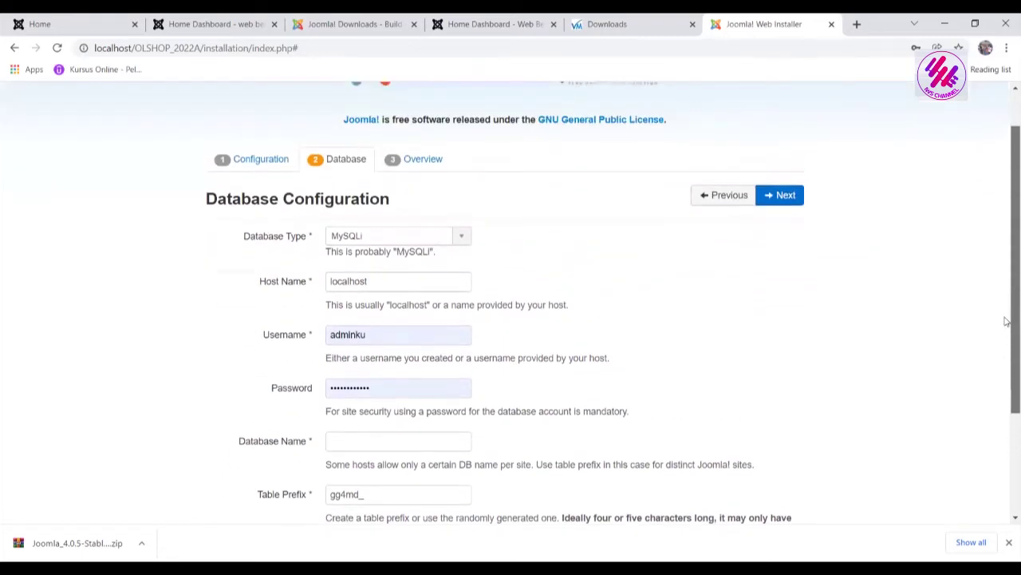
pyautogui.click(460, 236)
pyautogui.click(459, 235)
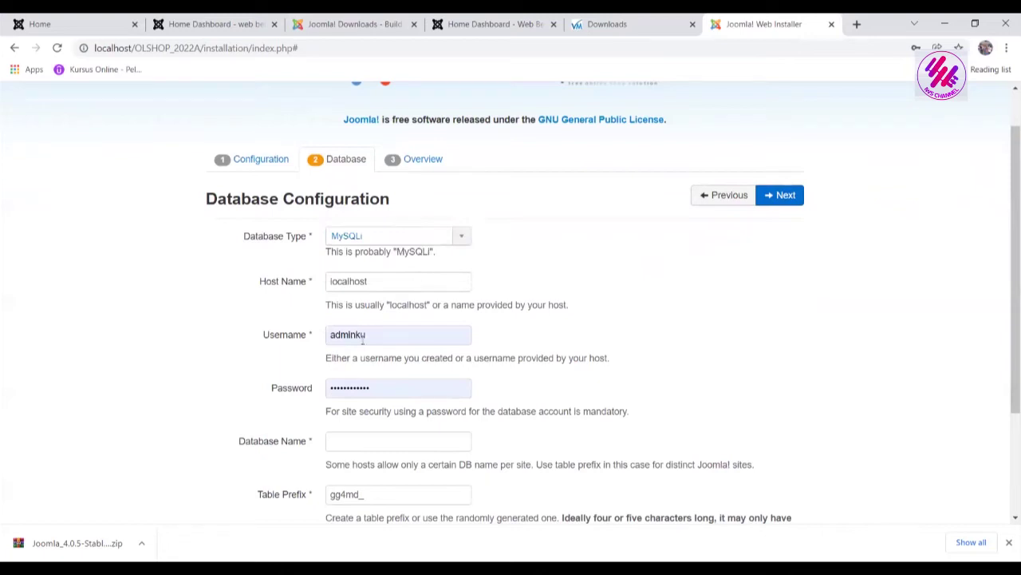
pyautogui.doubleClick(414, 334)
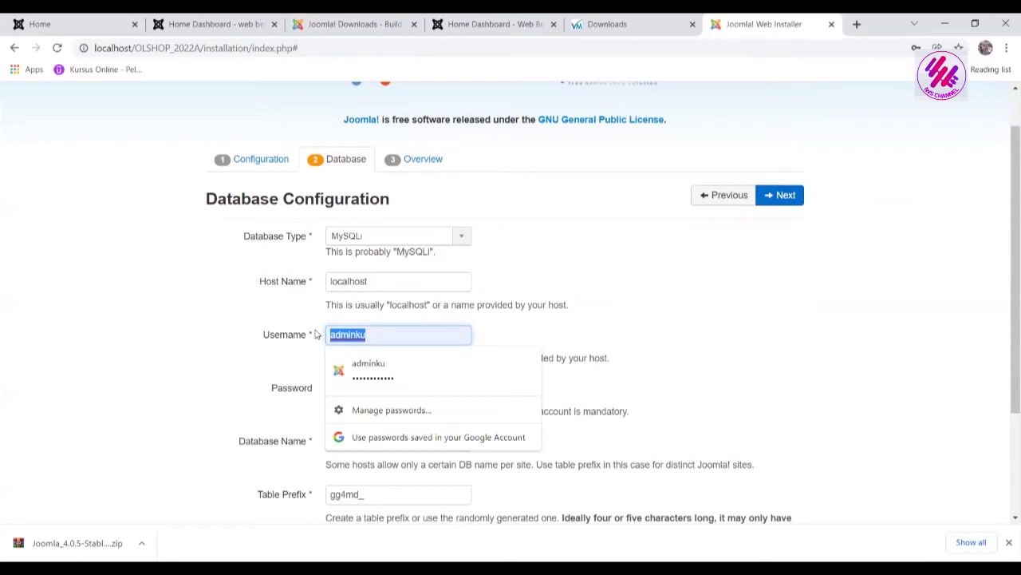
pyautogui.write('root')
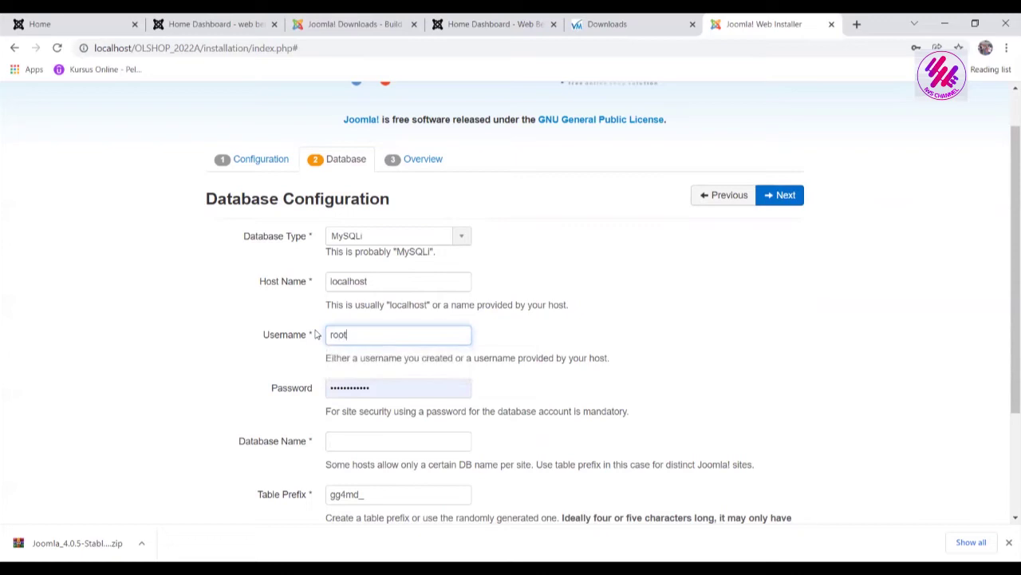
# Leave the database password empty, enter database name OSHOP2022a, and continue to the Overview step
pyautogui.click(380, 386)
pyautogui.moveTo(391, 389); pyautogui.dragTo(296, 387)
pyautogui.write('a')
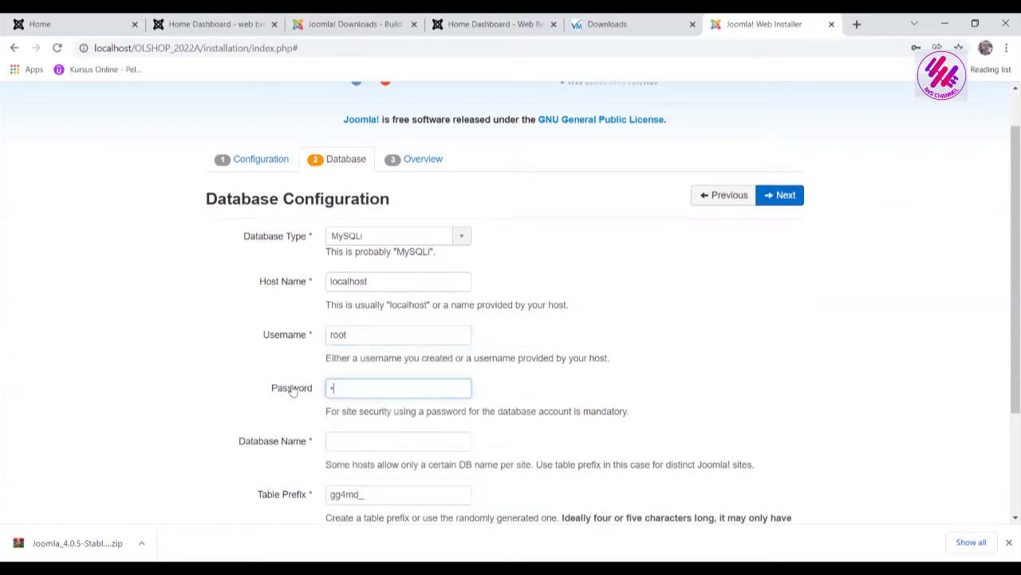
pyautogui.press('BackSpace')
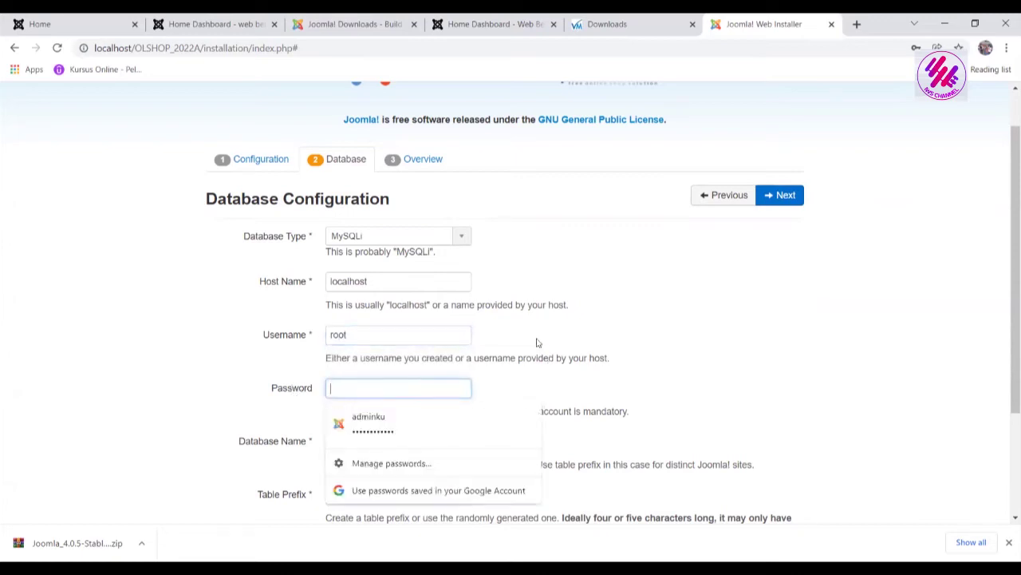
pyautogui.click(510, 335)
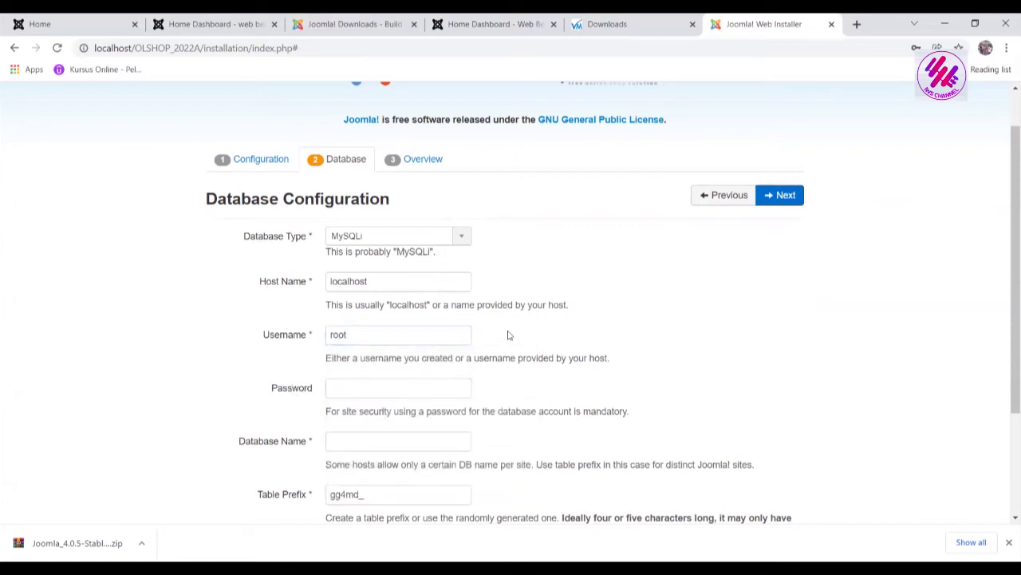
pyautogui.click(428, 442)
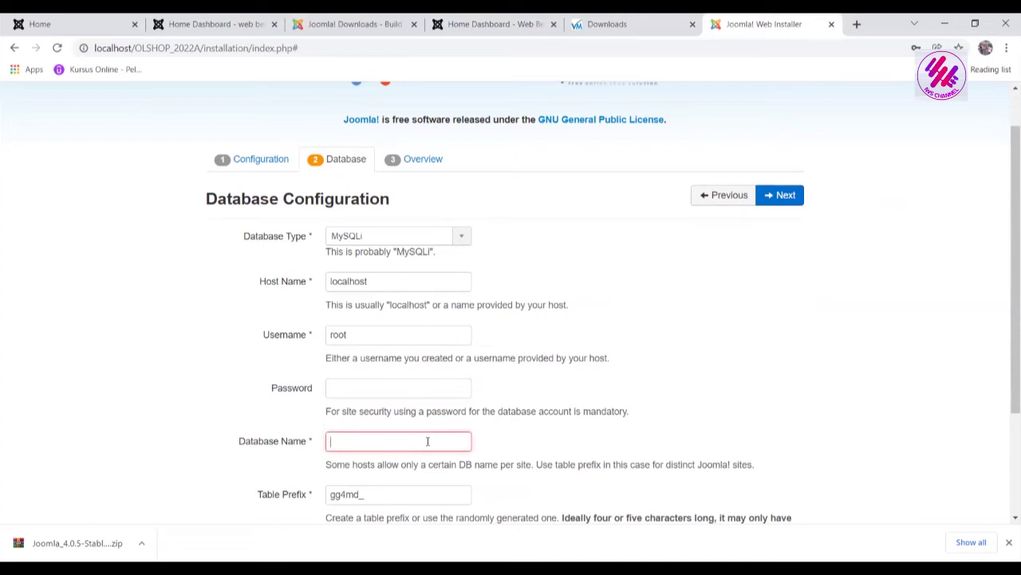
pyautogui.write('OSHOP2022a')
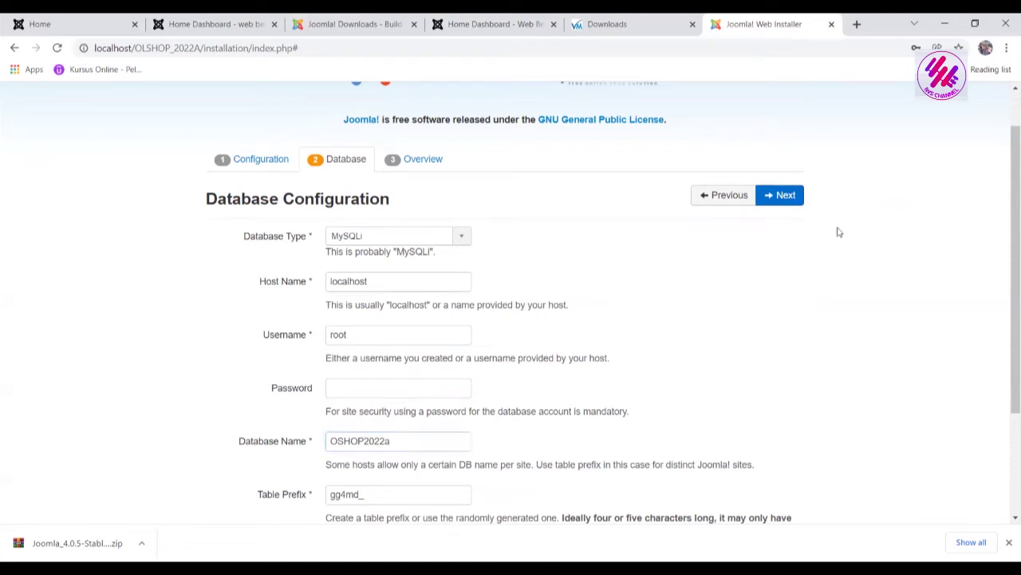
pyautogui.click(783, 196)
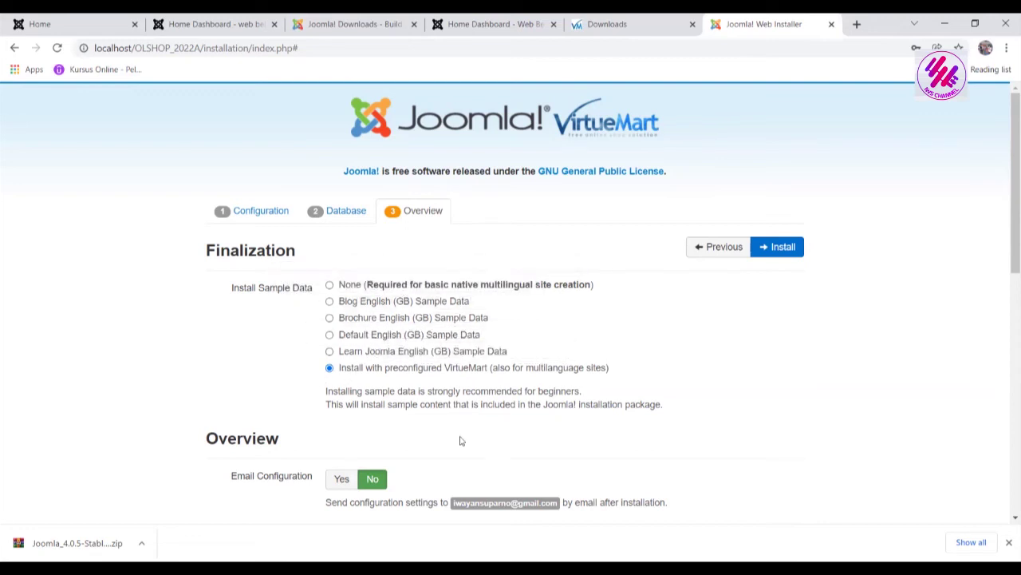
# Install Joomla with the preconfigured VirtueMart sample data option selected
pyautogui.click(784, 248)
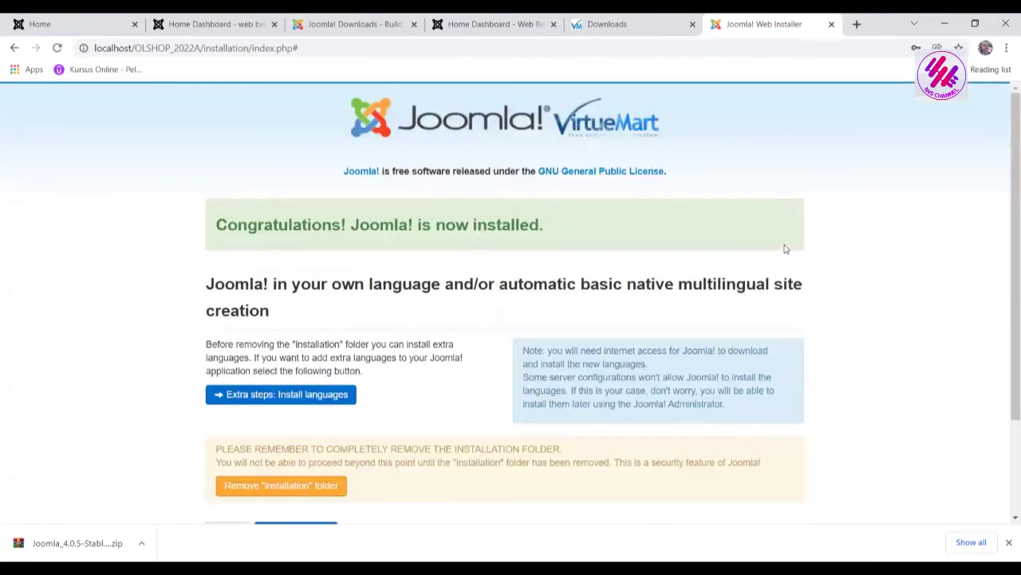
# Remove the 'installation' folder and continue to the Administrator login page
pyautogui.moveTo(1008, 140); pyautogui.dragTo(1007, 183)
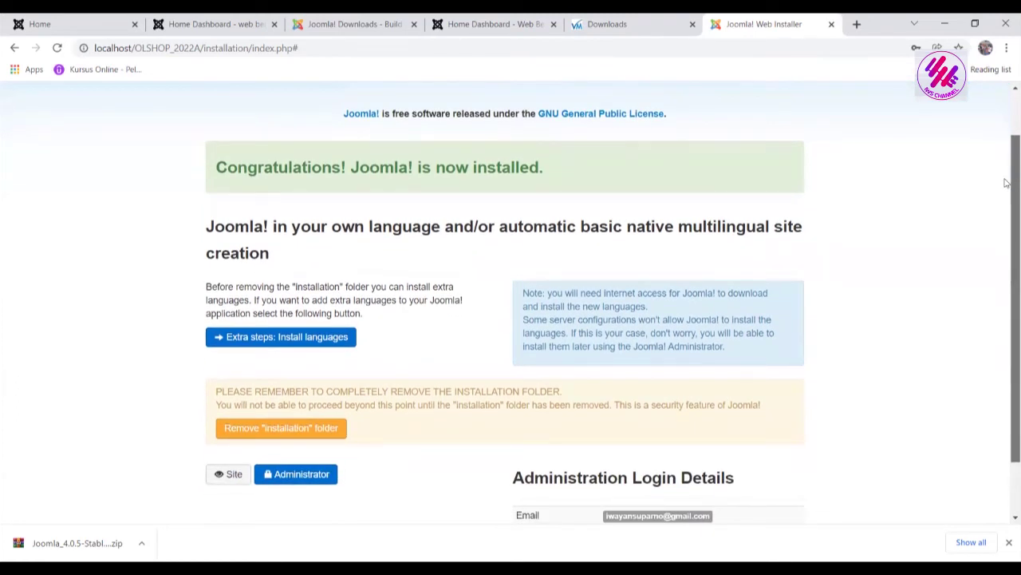
pyautogui.moveTo(1008, 183); pyautogui.dragTo(1007, 211)
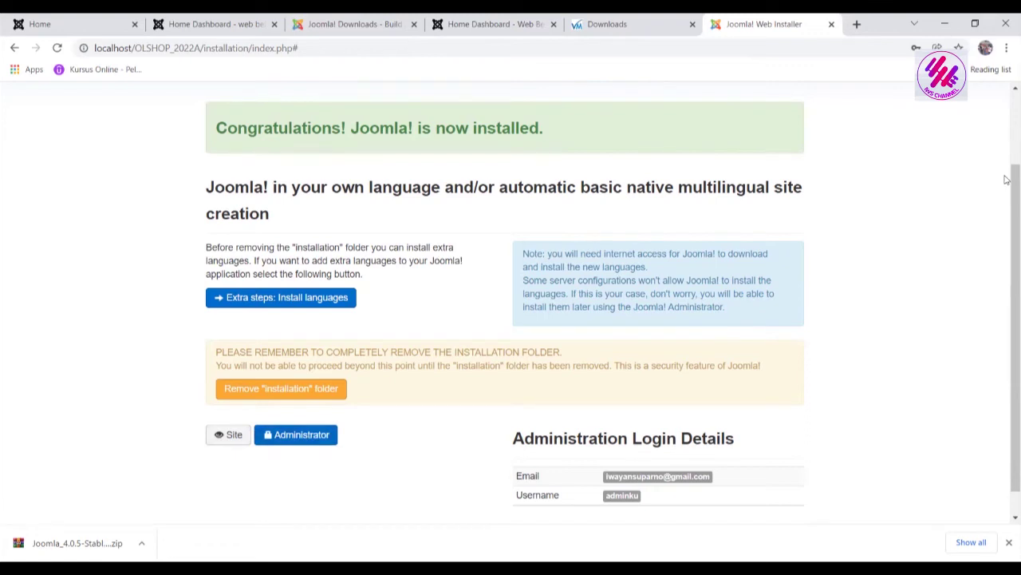
pyautogui.scroll(1, 1006, 181)
pyautogui.scroll(-1, 1006, 180)
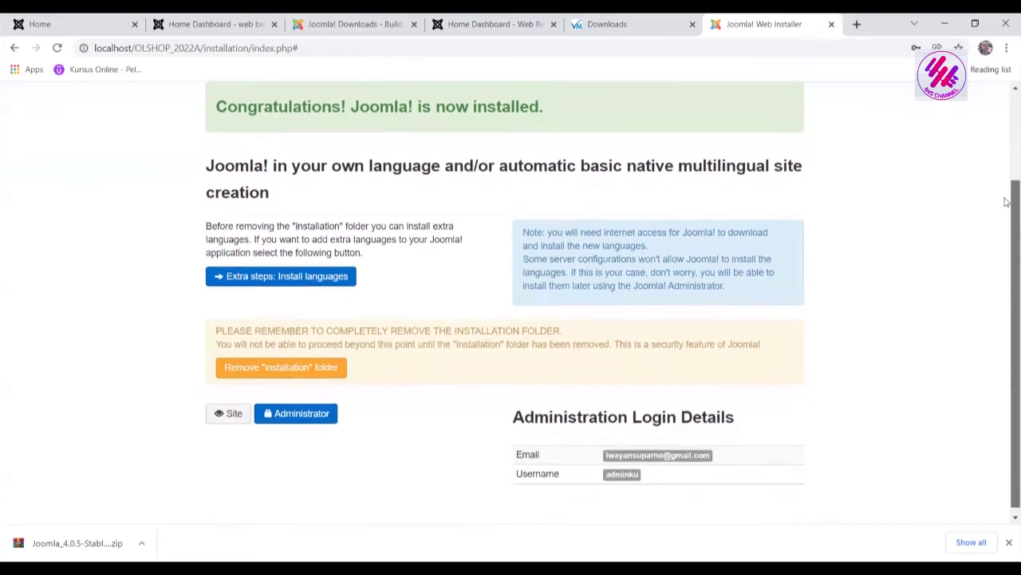
pyautogui.click(297, 370)
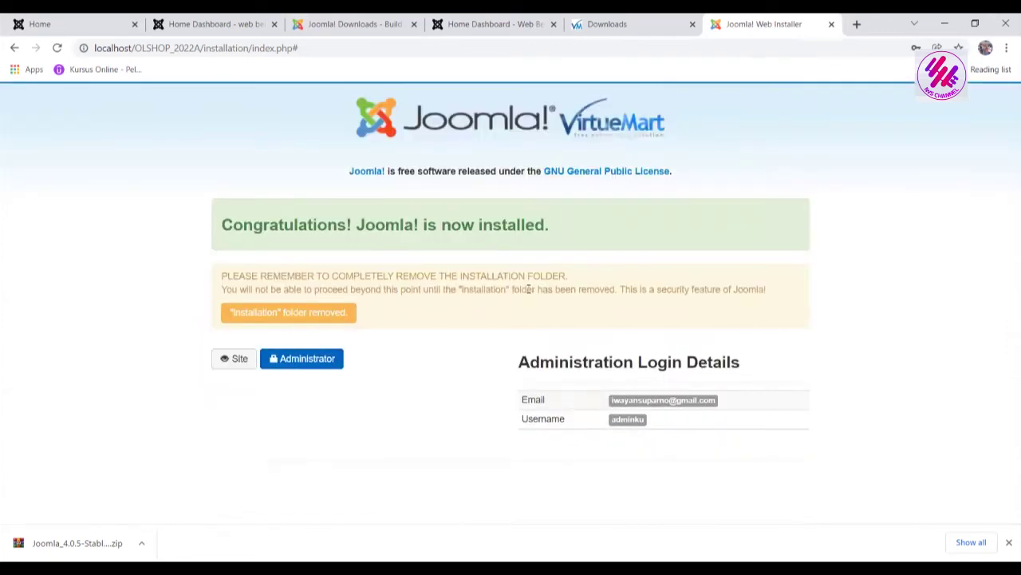
pyautogui.click(315, 363)
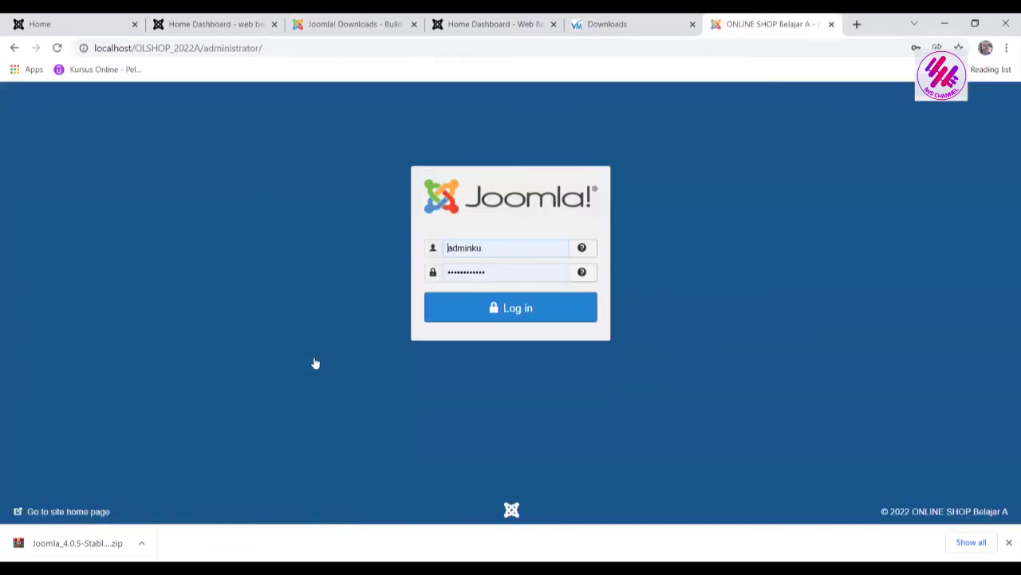
# Log in to the Joomla! Administrator with the prefilled saved credentials
pyautogui.click(531, 309)
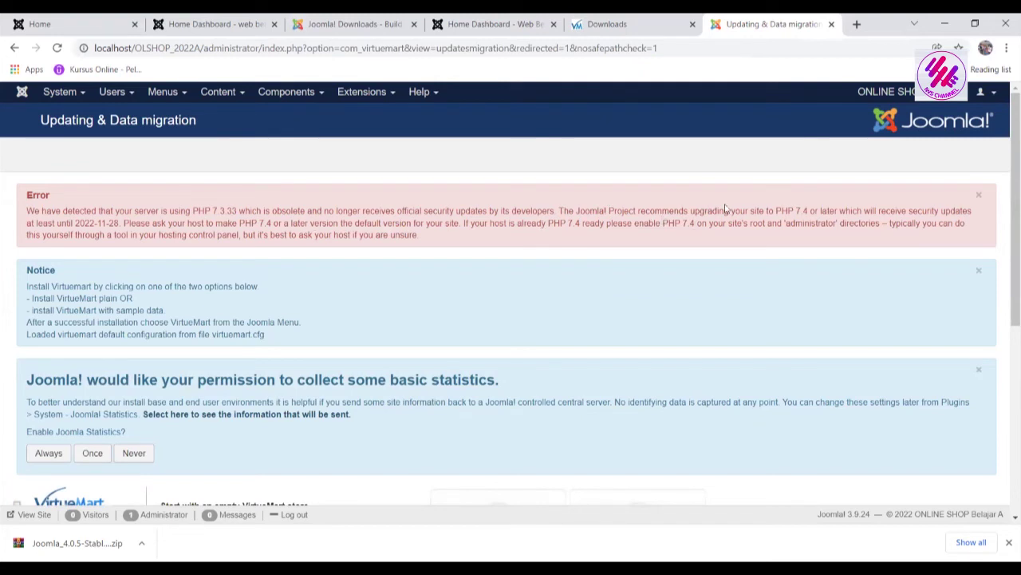
# Dismiss the outdated PHP version error and choose Never for sending usage statistics
pyautogui.click(980, 197)
pyautogui.scroll(-2, 1006, 296)
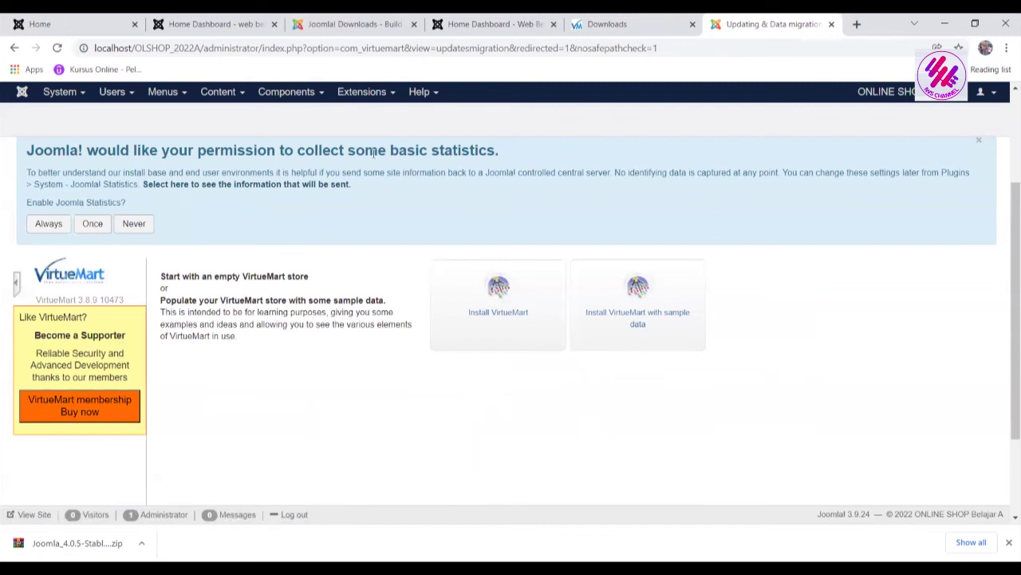
pyautogui.click(134, 226)
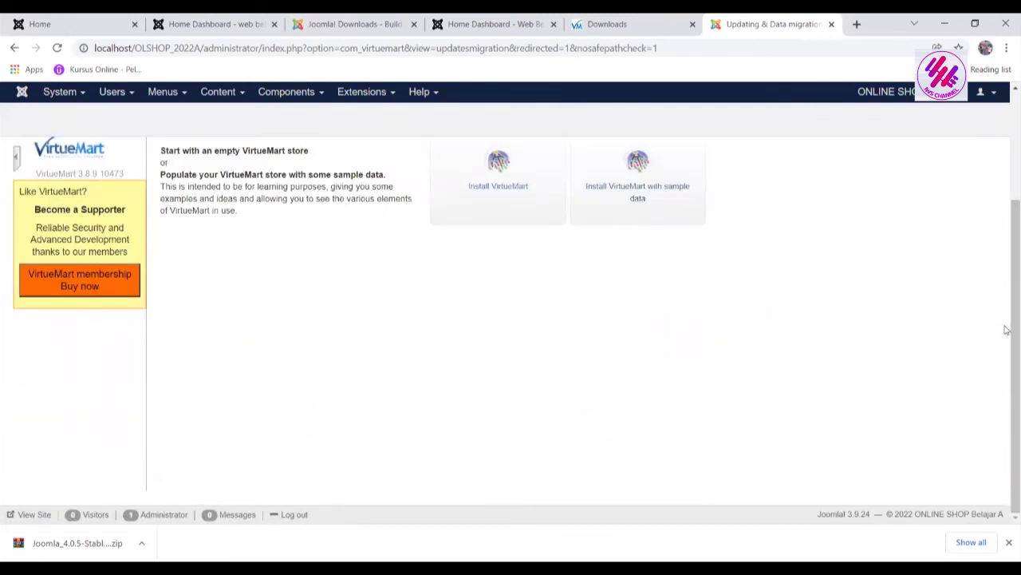
pyautogui.scroll(1, 1007, 317)
pyautogui.scroll(2, 1007, 255)
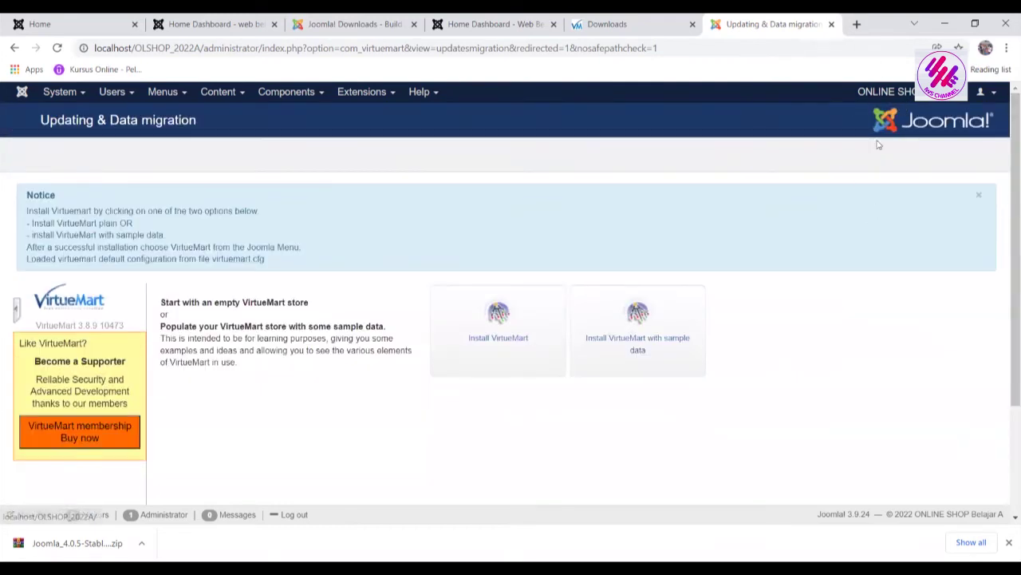
# Preview the shop site in a new tab, then close the duplicate admin tab
pyautogui.click(899, 93)
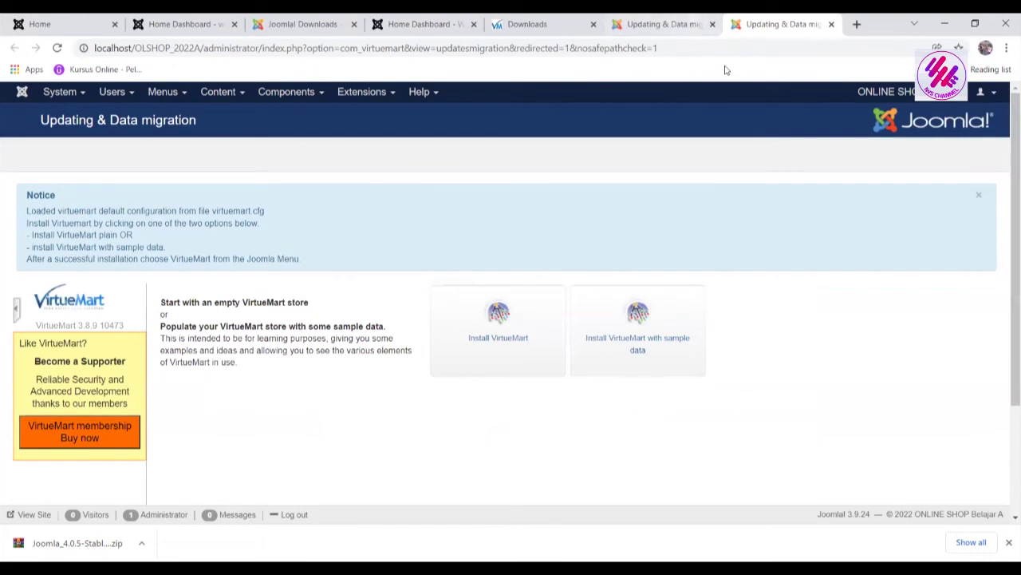
pyautogui.scroll(-2, 1007, 365)
pyautogui.scroll(2, 1001, 319)
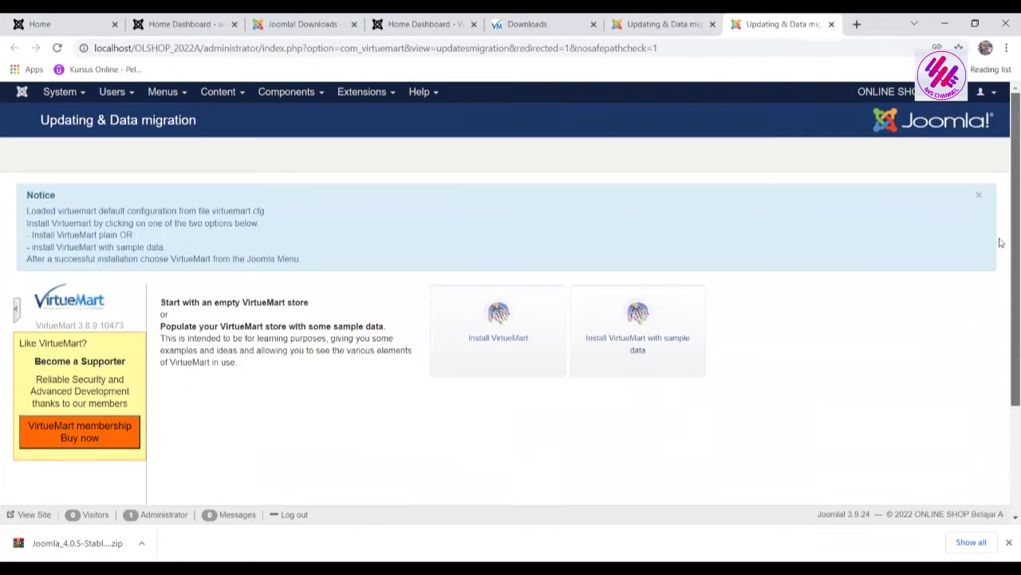
pyautogui.click(668, 32)
pyautogui.click(830, 24)
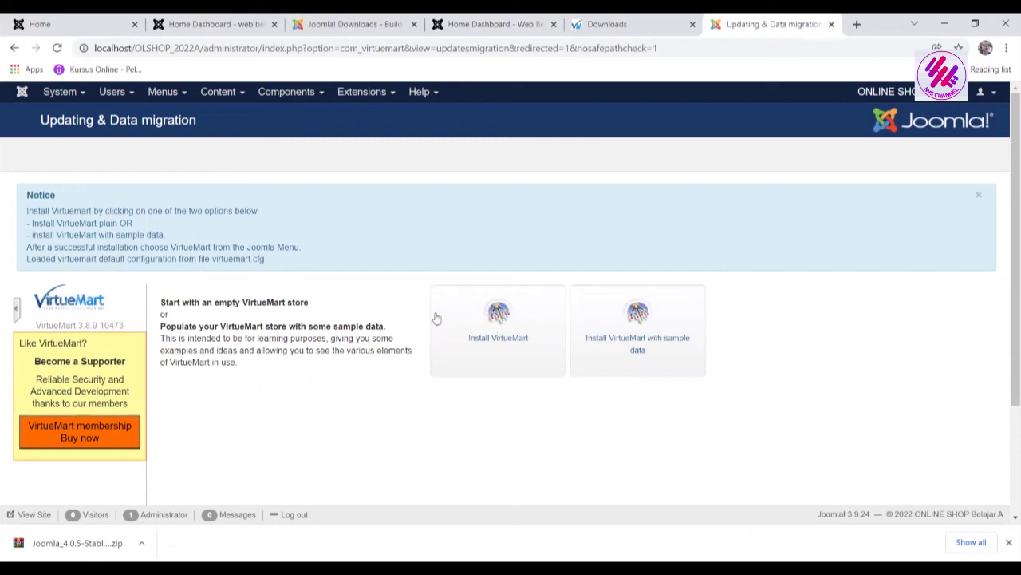
# Install VirtueMart with sample data, confirm success, and open the ONLINE SHOP storefront in a new tab
pyautogui.click(640, 343)
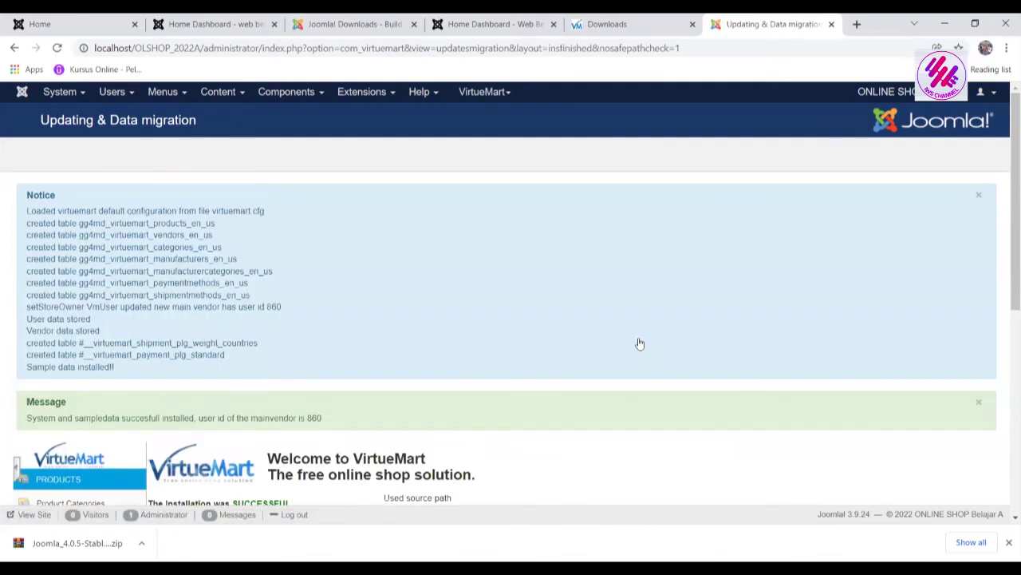
pyautogui.moveTo(1007, 253); pyautogui.dragTo(1006, 502)
pyautogui.moveTo(1007, 435); pyautogui.dragTo(1007, 269)
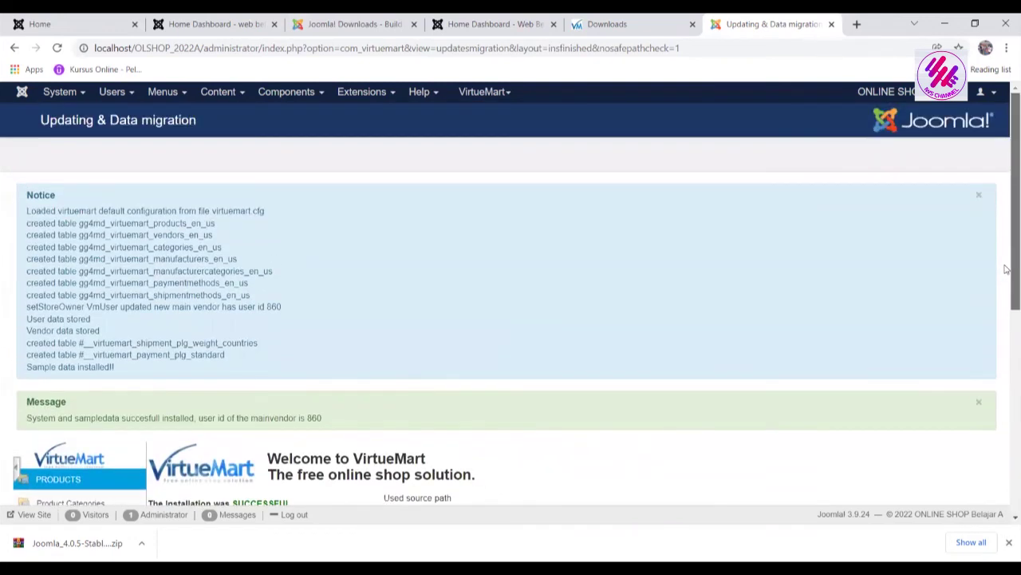
pyautogui.click(909, 93)
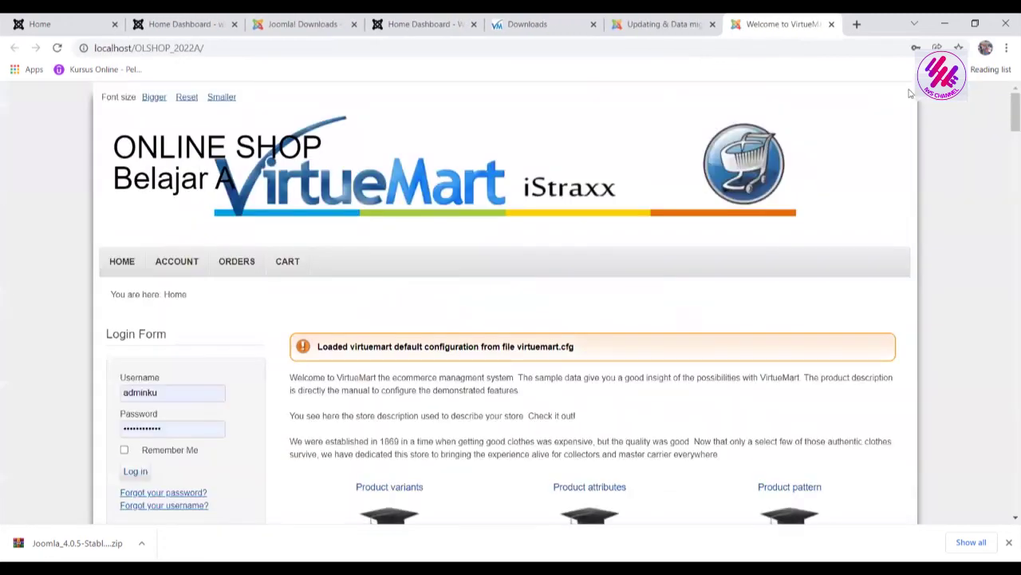
# Browse the ONLINE SHOP Belajar A sample product catalogue, then return to the virtuemart.net Downloads page
pyautogui.moveTo(1013, 116); pyautogui.dragTo(1008, 511)
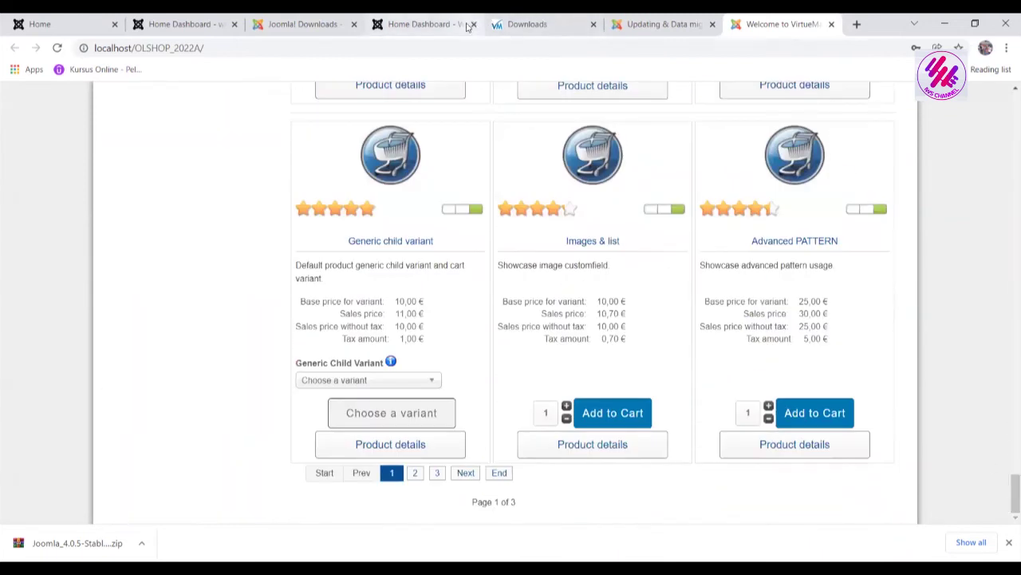
pyautogui.click(530, 24)
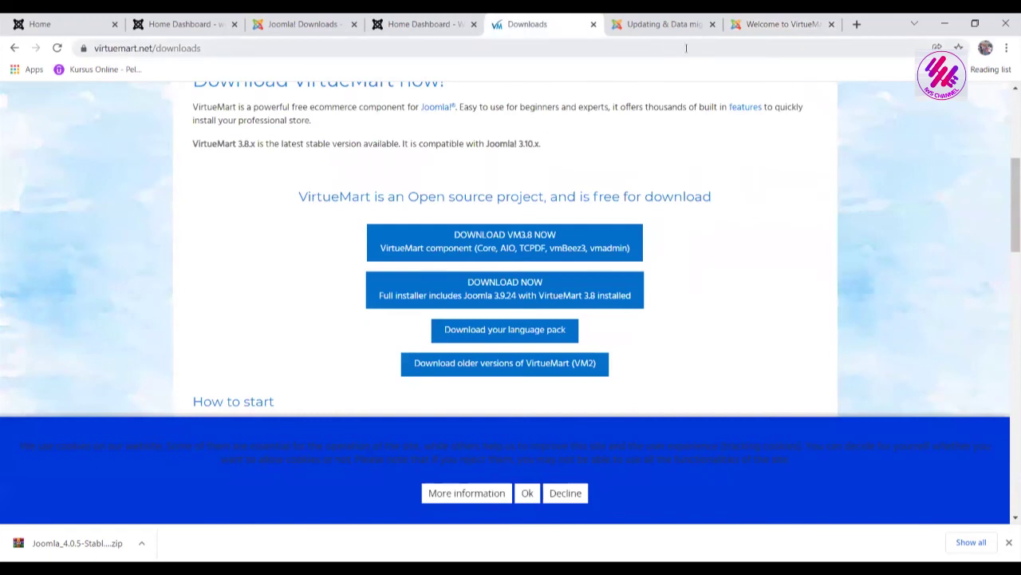